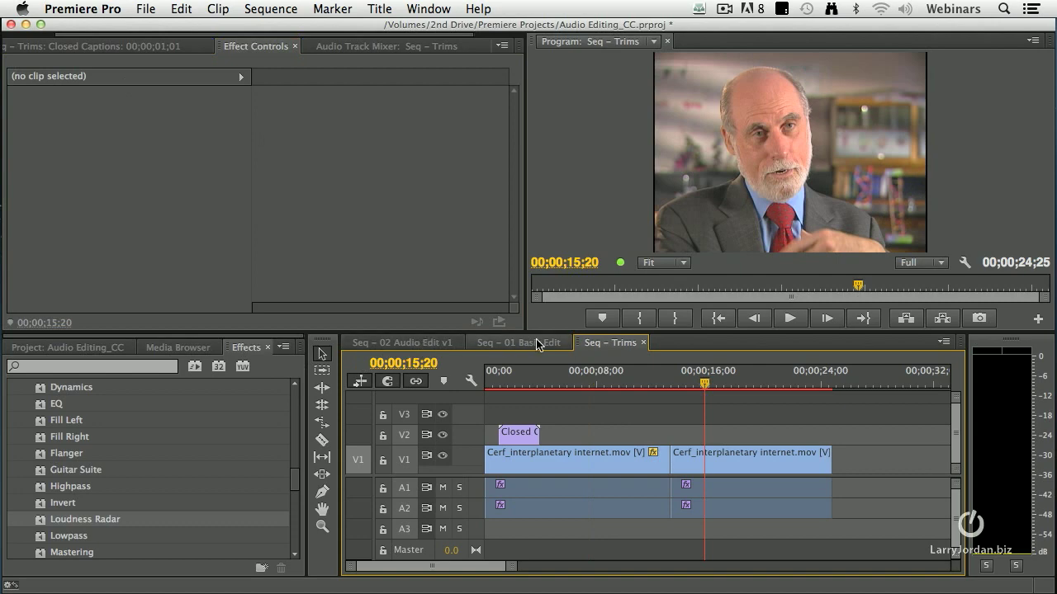
# Open Seq – 02 Audio Edit v1 at 00;00;22;29 and bring empty track V4 into view
pyautogui.click(435, 345)
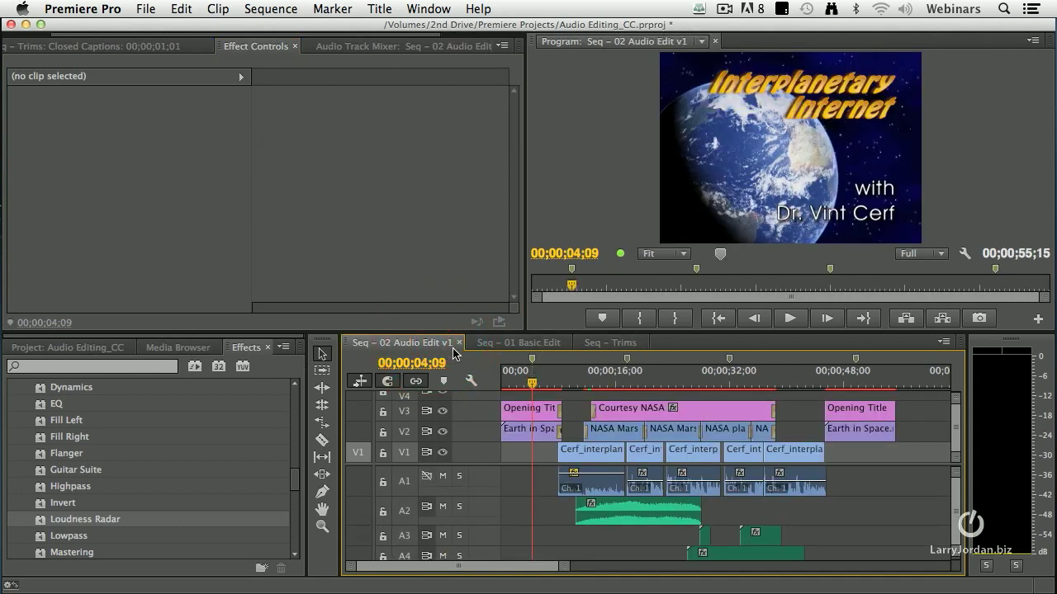
pyautogui.click(665, 373)
pyautogui.click(956, 406)
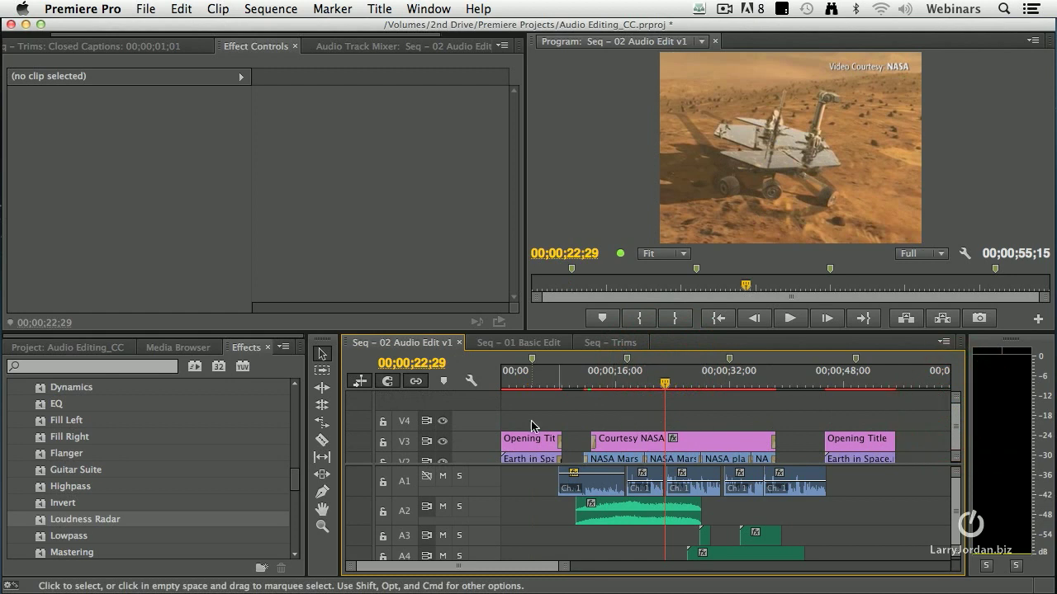
pyautogui.rightClick(475, 425)
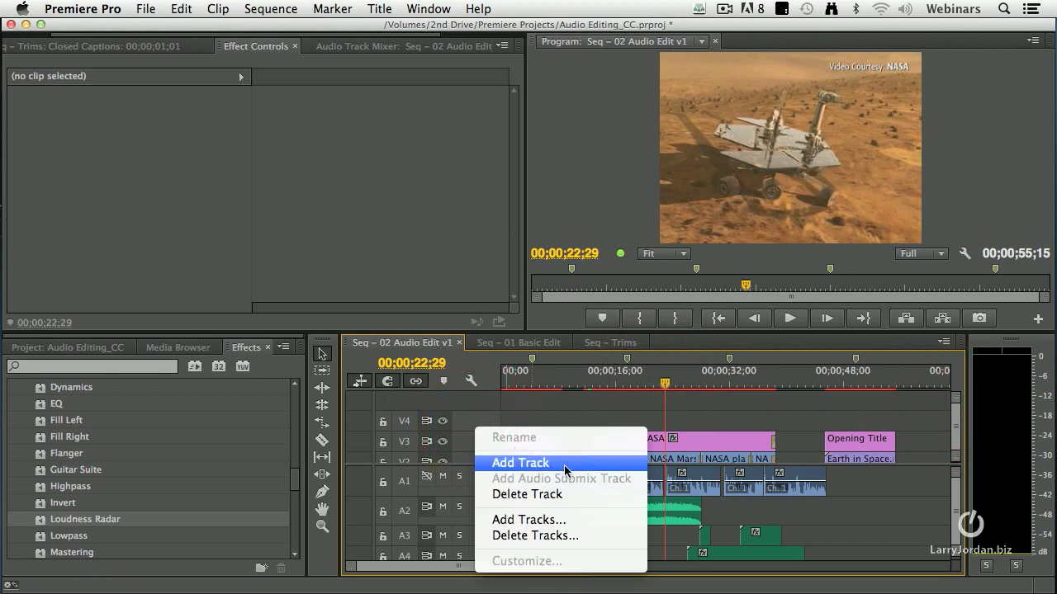
pyautogui.click(484, 431)
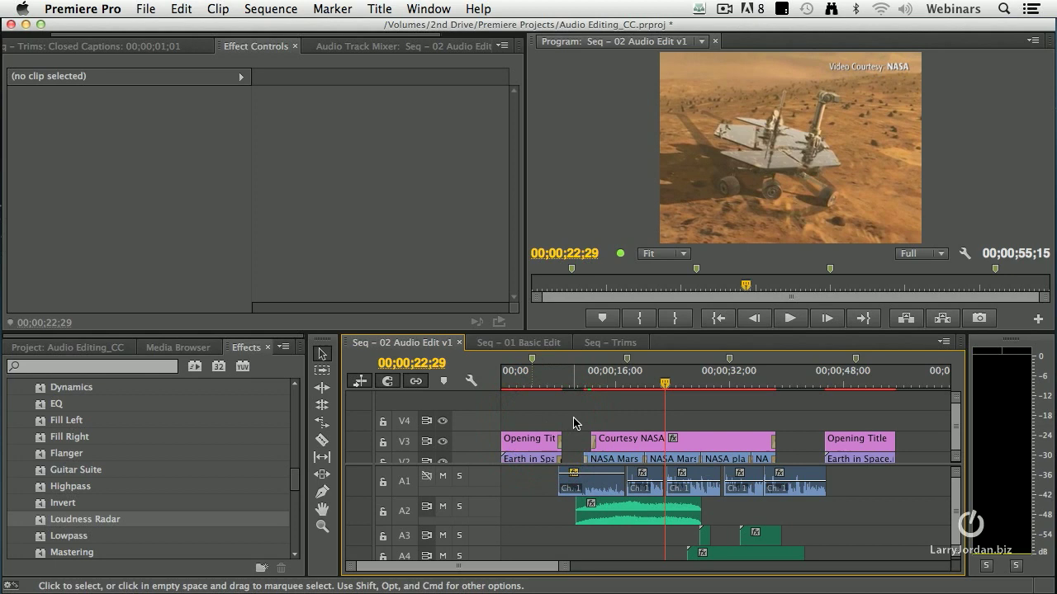
# Drag the existing Adjustment Layer from the Project panel onto track V4 above the Mars clips
pyautogui.click(45, 346)
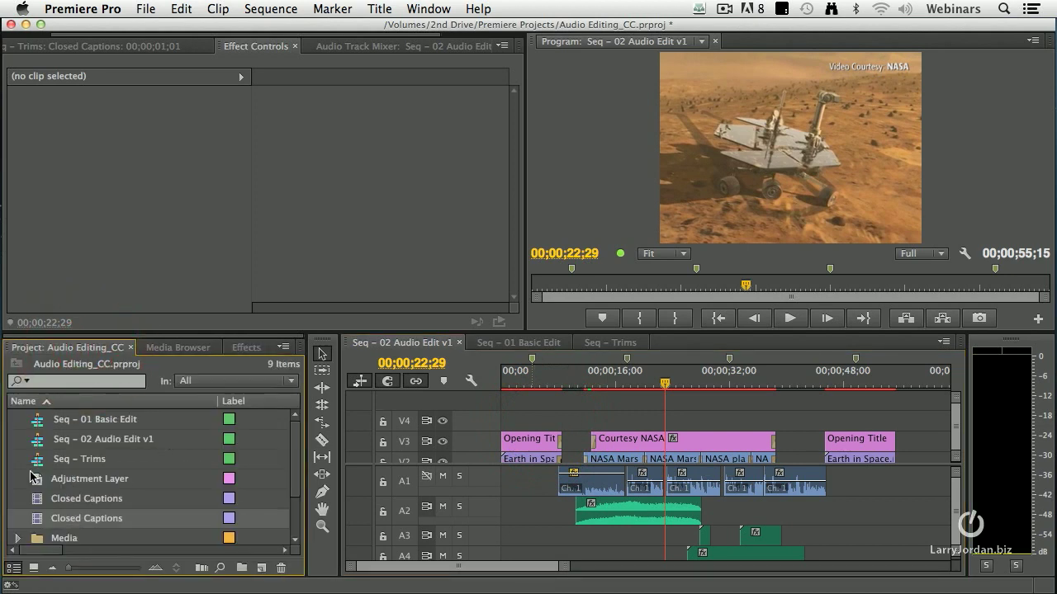
pyautogui.click(33, 478)
pyautogui.click(261, 568)
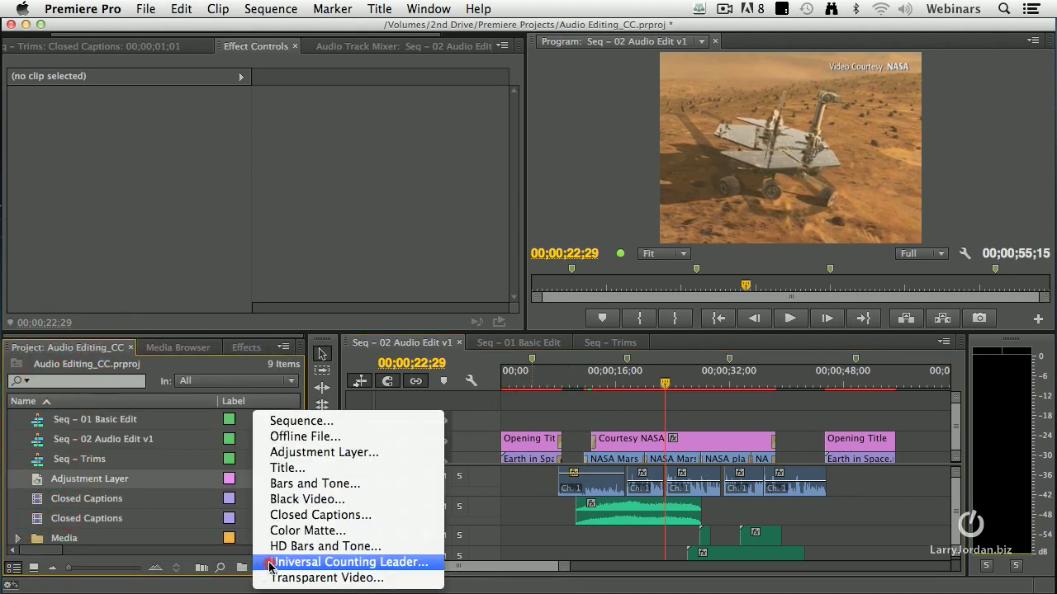
pyautogui.click(189, 447)
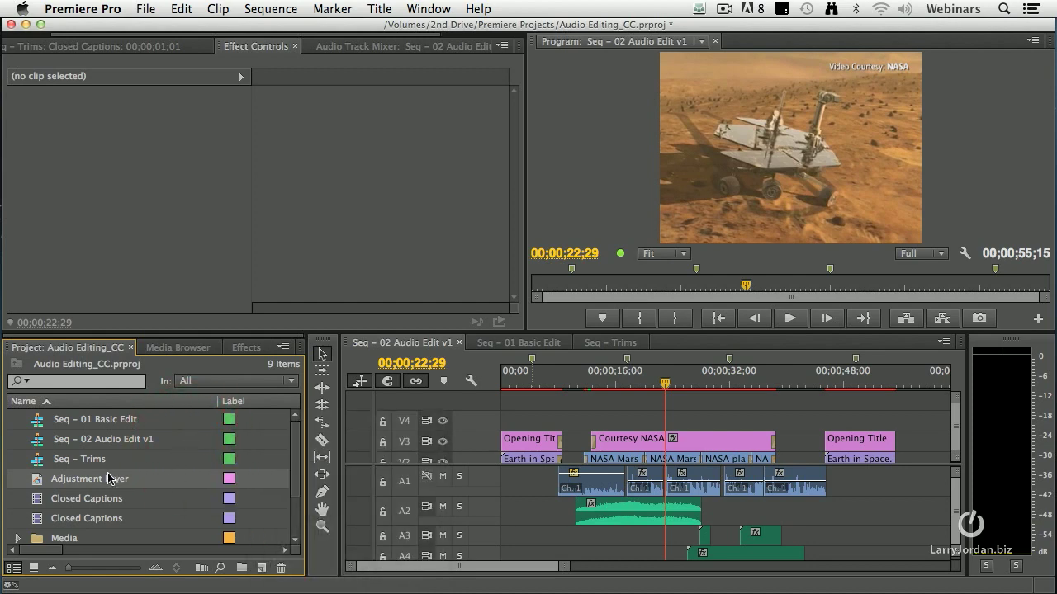
pyautogui.moveTo(36, 482); pyautogui.dragTo(596, 420)
# Extend the Adjustment Layer's right edge to match the Courtesy NASA title below
pyautogui.click(679, 421)
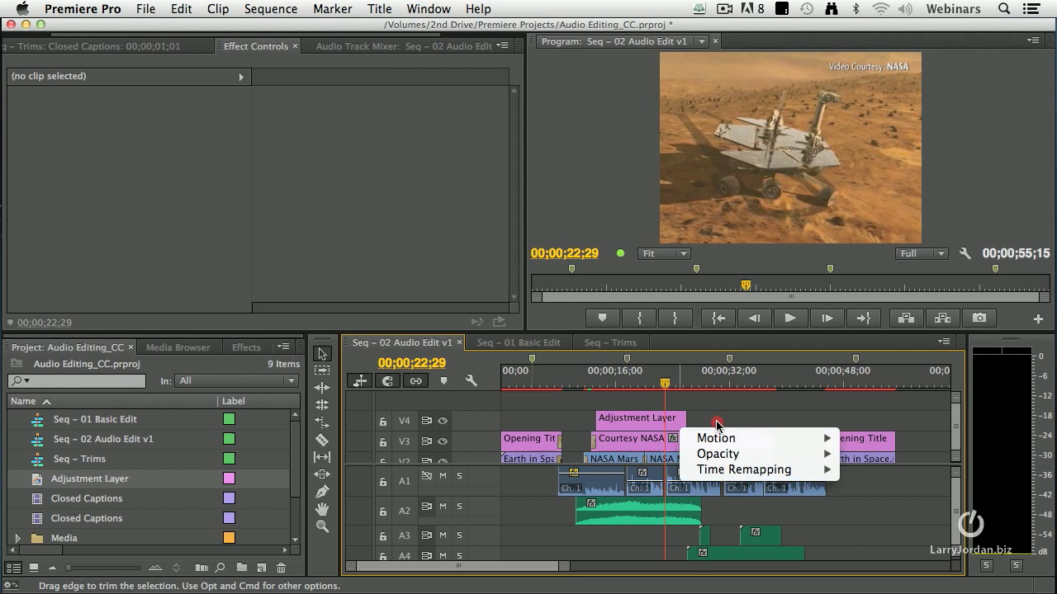
pyautogui.click(728, 421)
pyautogui.moveTo(684, 421); pyautogui.dragTo(770, 421)
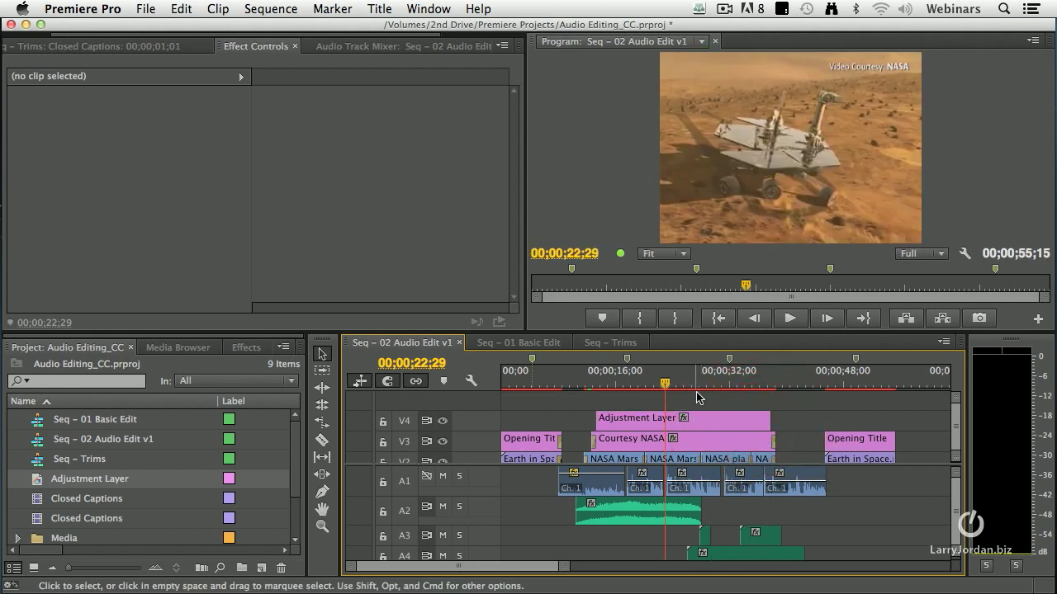
# Park the playhead near 00;00;24;00, select the Adjustment Layer, and save the project
pyautogui.click(672, 381)
pyautogui.click(697, 421)
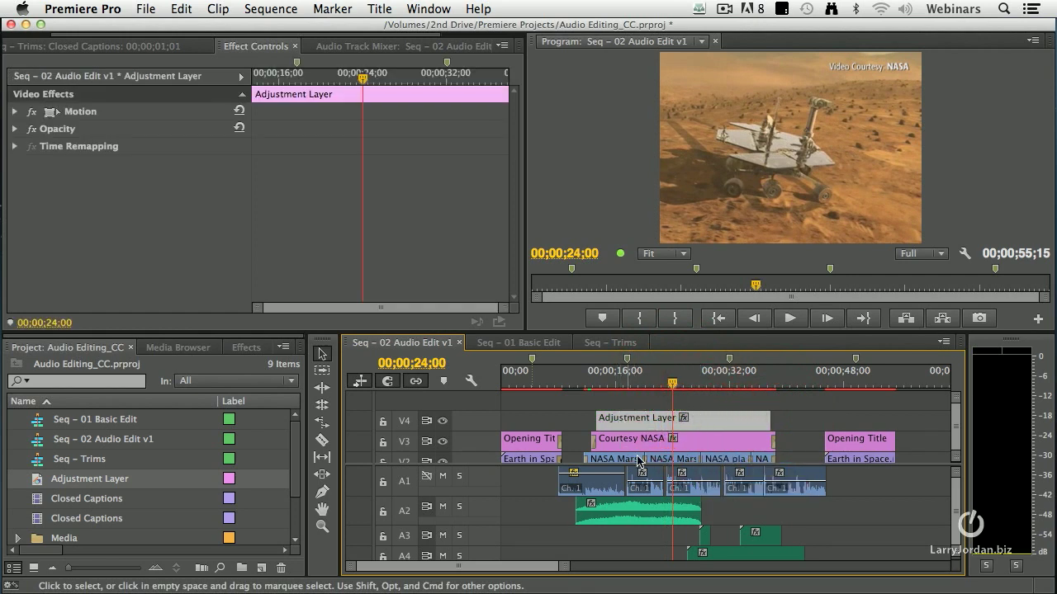
pyautogui.scroll(-2, 767, 422)
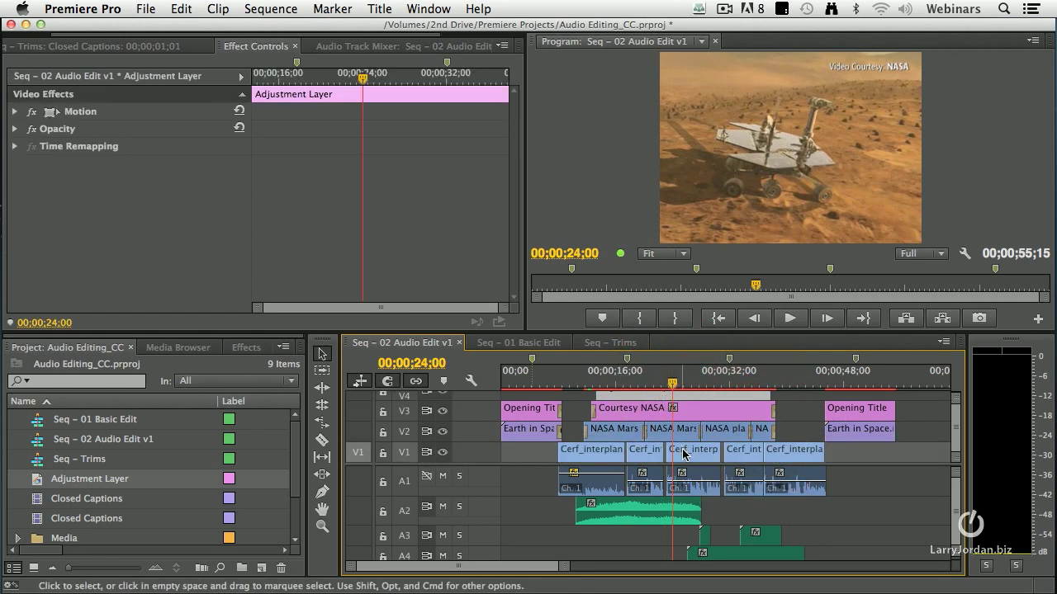
pyautogui.scroll(2, 783, 404)
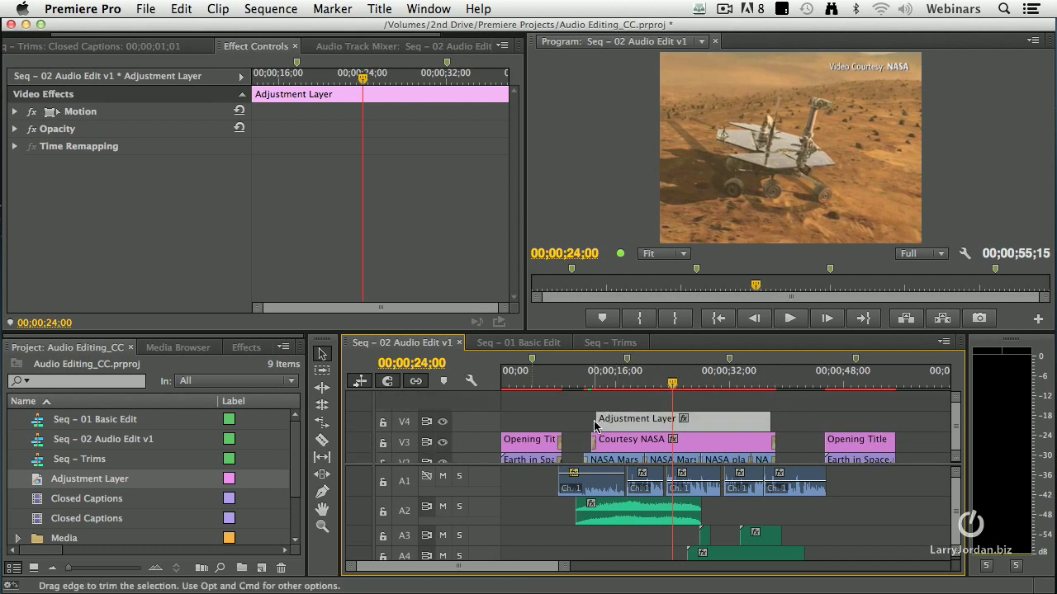
pyautogui.press('super+s')
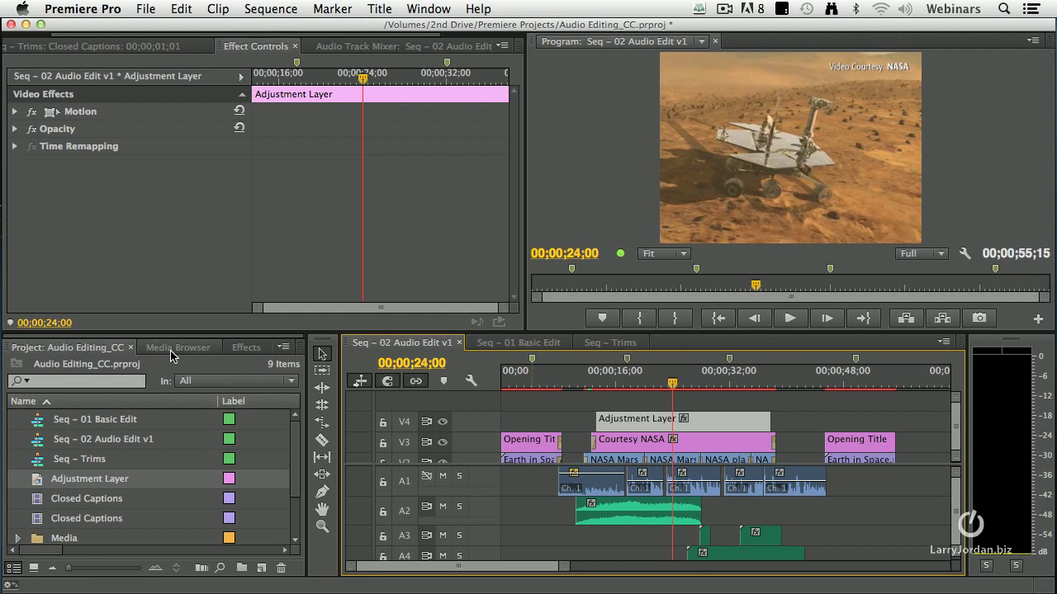
# Apply the Lumetri Looks > Cinematic > Bleach Bypass 1 look to the Adjustment Layer
pyautogui.click(240, 347)
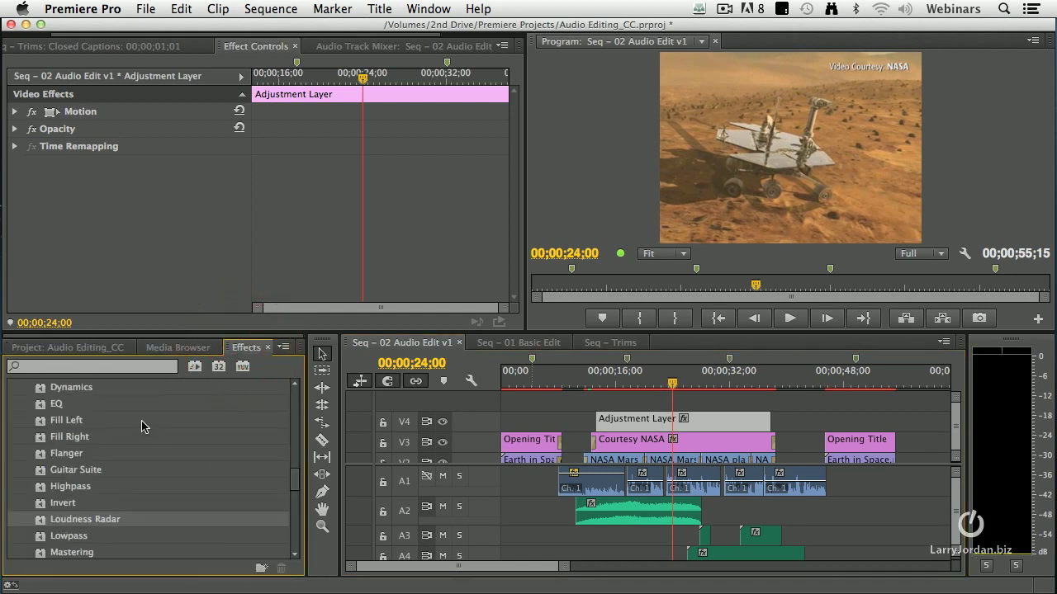
pyautogui.scroll(10, 216, 421)
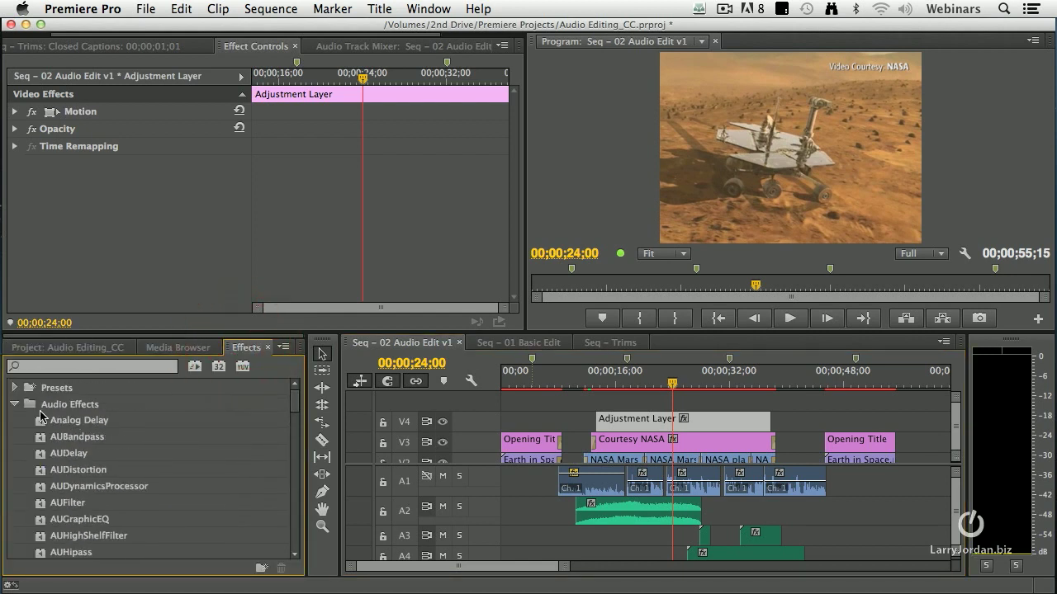
pyautogui.click(14, 405)
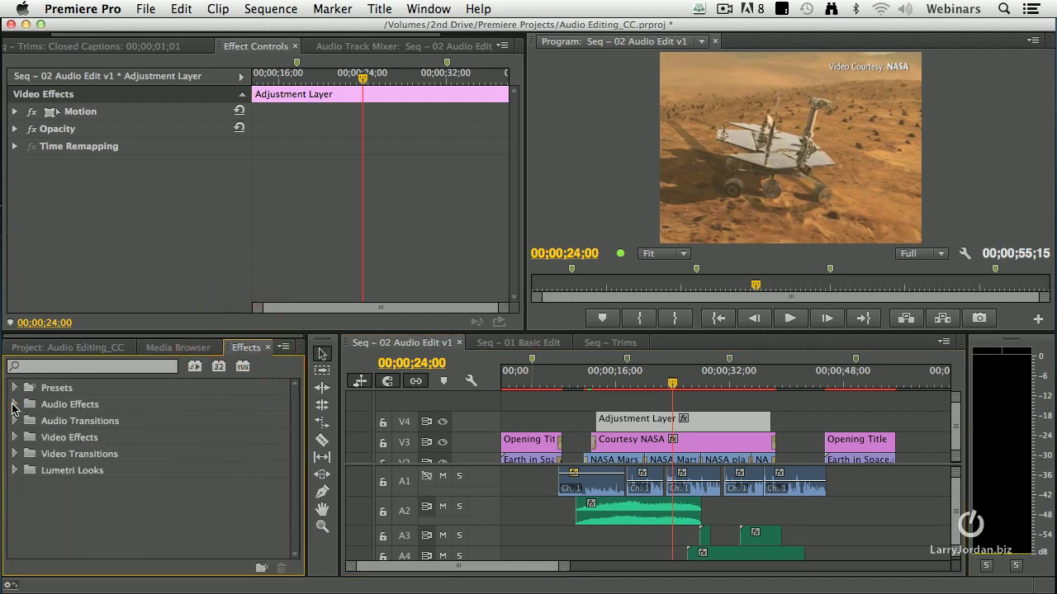
pyautogui.click(14, 471)
pyautogui.click(24, 488)
pyautogui.scroll(-2, 74, 452)
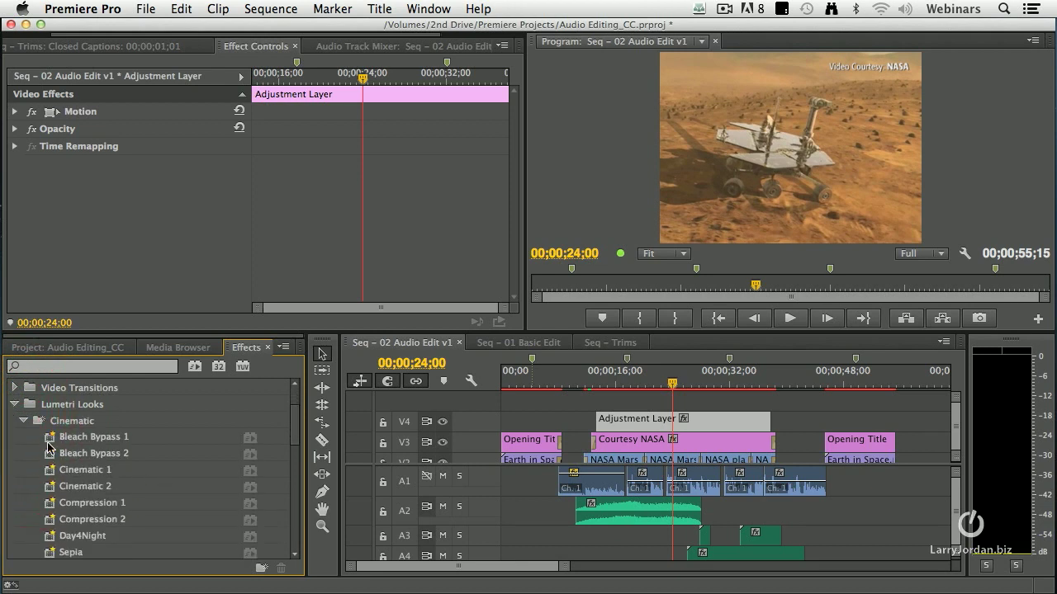
pyautogui.moveTo(49, 440); pyautogui.dragTo(661, 424)
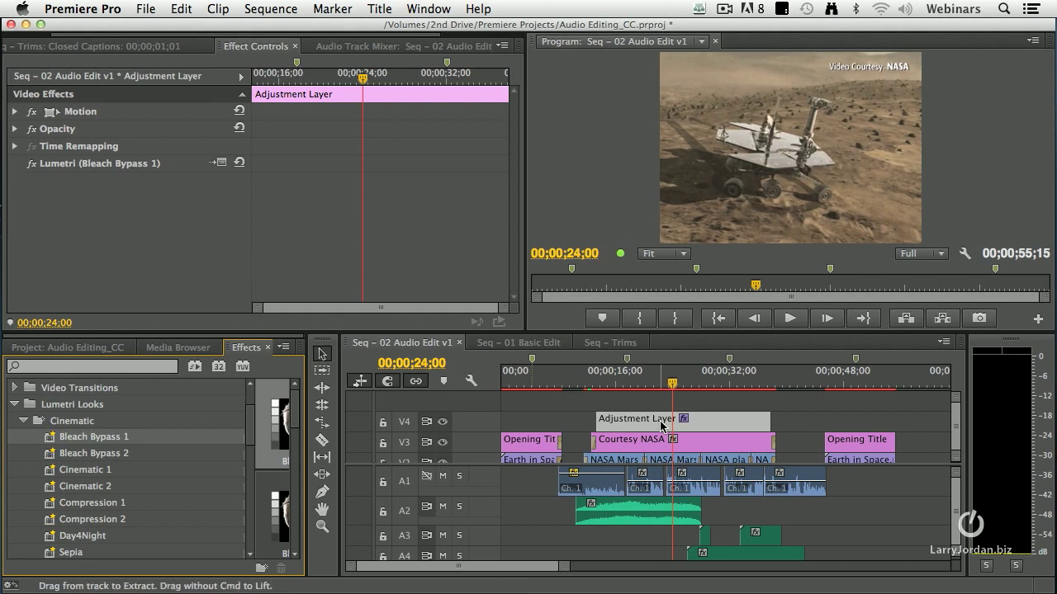
# Undo Bleach Bypass 1, try the Day4Night look, then undo that too
pyautogui.press('super+z')
pyautogui.scroll(-2, 138, 490)
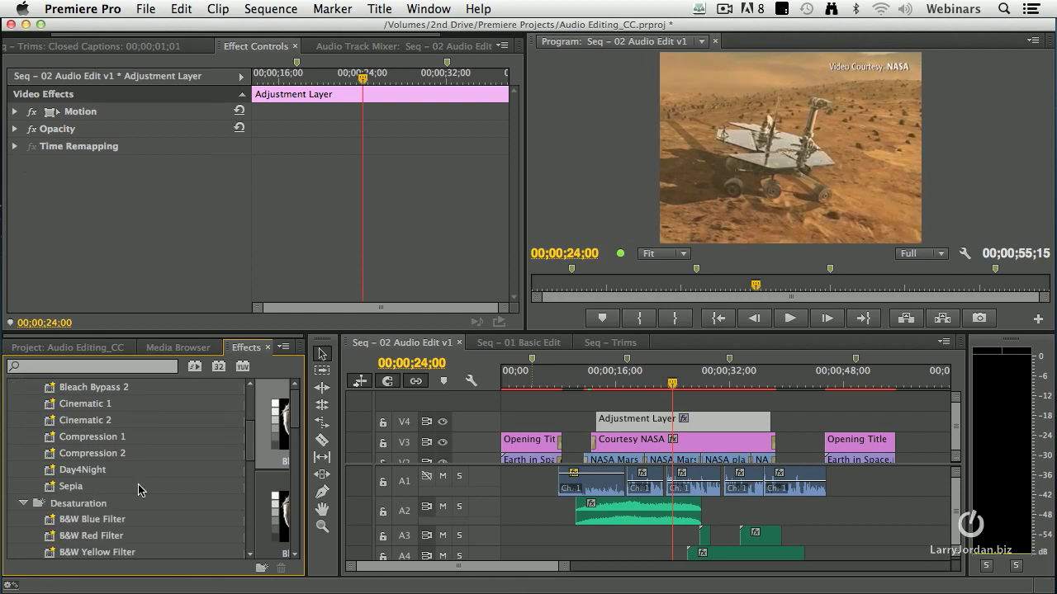
pyautogui.moveTo(52, 474); pyautogui.dragTo(628, 430)
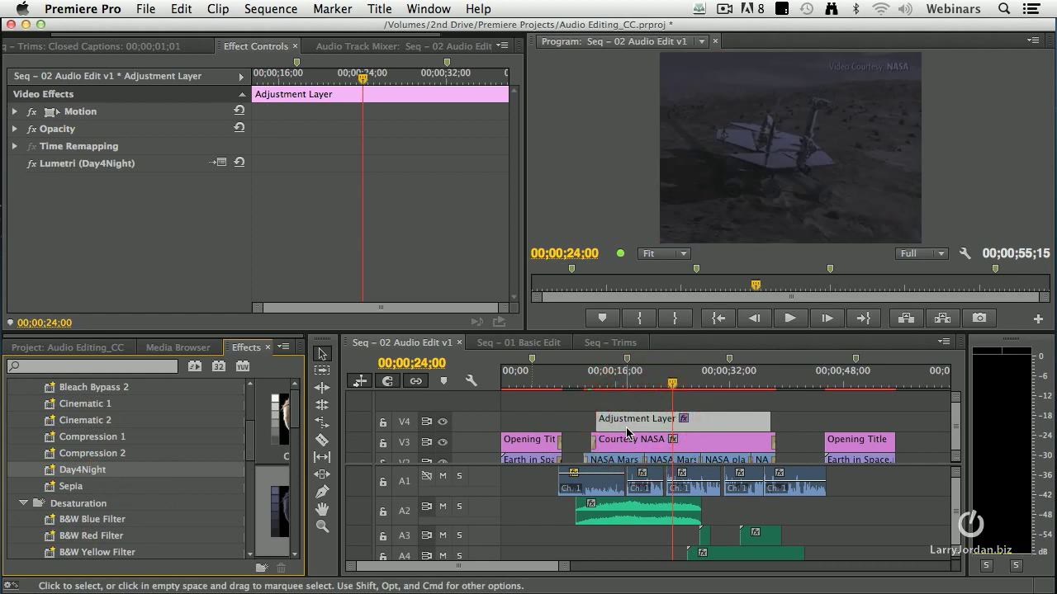
pyautogui.press('super+z')
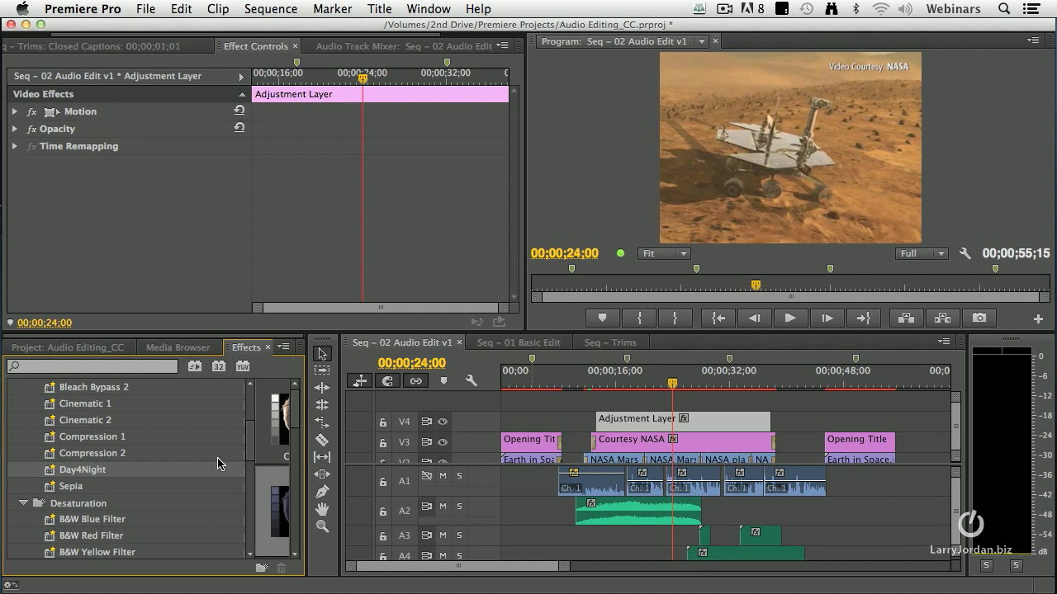
# Widen the Effects panel to show preview thumbnails and browse the Lumetri Style looks
pyautogui.moveTo(306, 480); pyautogui.dragTo(435, 480)
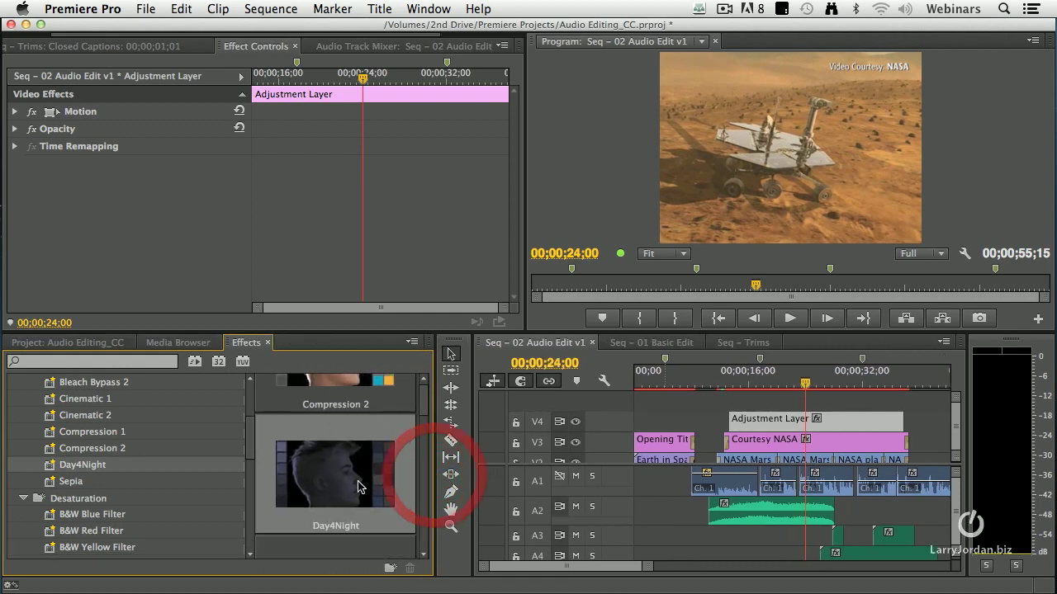
pyautogui.scroll(3, 405, 493)
pyautogui.scroll(-3, 405, 493)
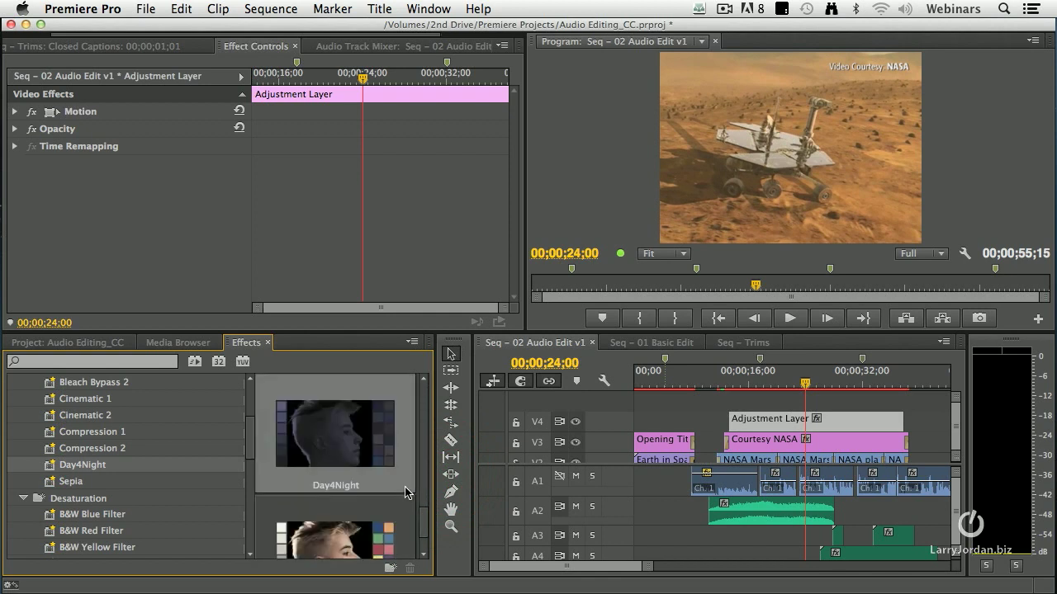
pyautogui.scroll(3, 403, 492)
pyautogui.scroll(-5, 125, 506)
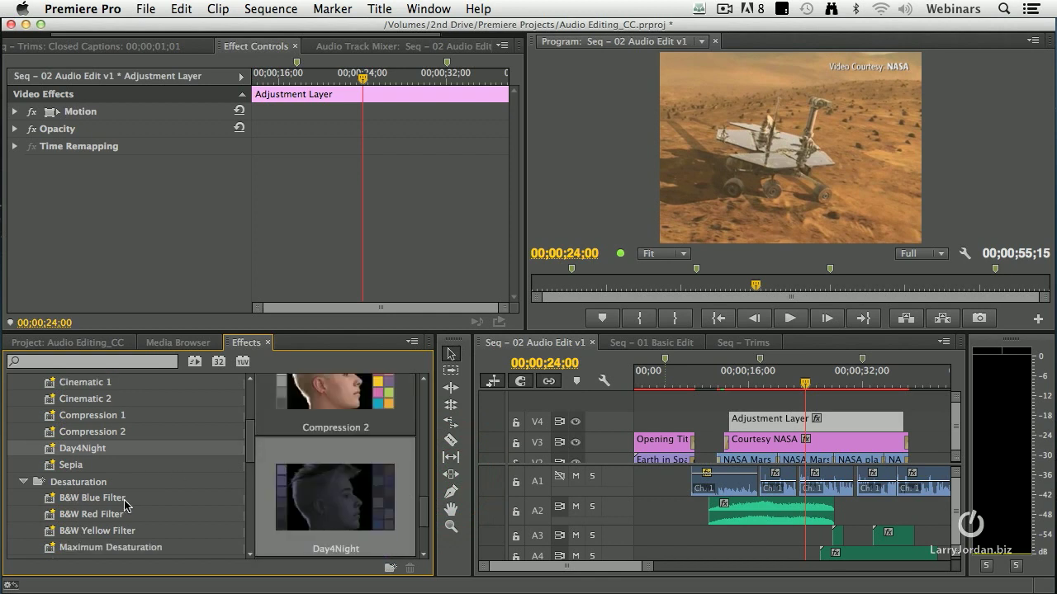
pyautogui.click(128, 485)
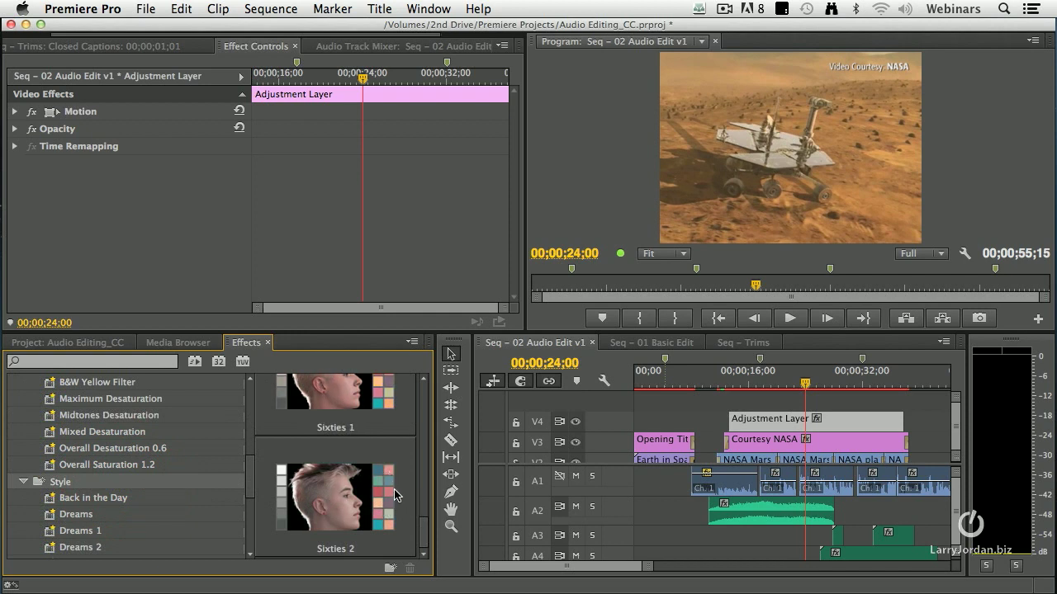
# Apply the Temperature > Tri-toning look to the Adjustment Layer
pyautogui.scroll(5, 393, 490)
pyautogui.scroll(2, 394, 489)
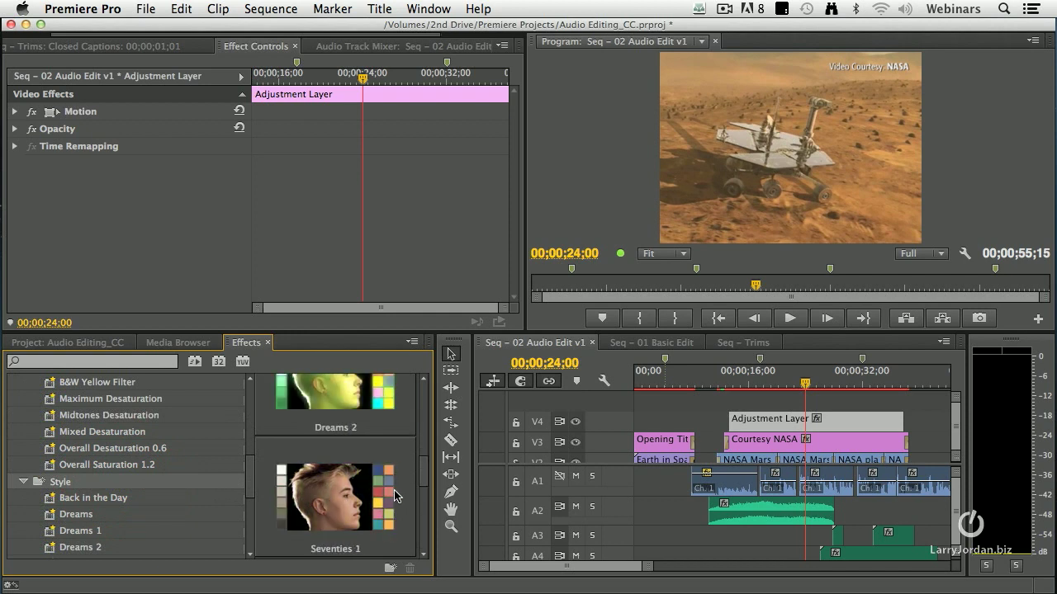
pyautogui.scroll(-5, 394, 490)
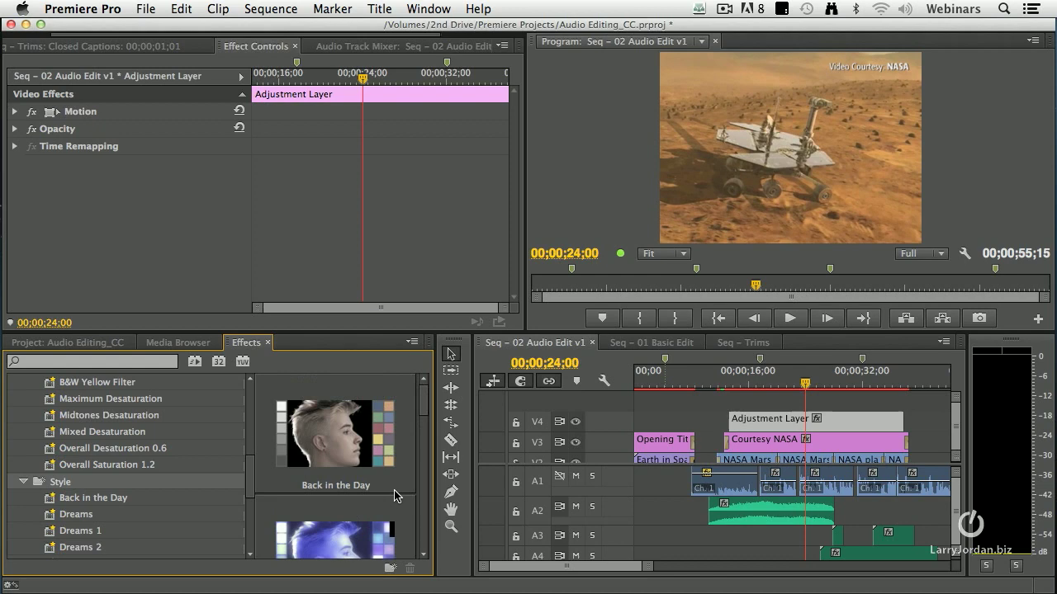
pyautogui.scroll(-5, 395, 495)
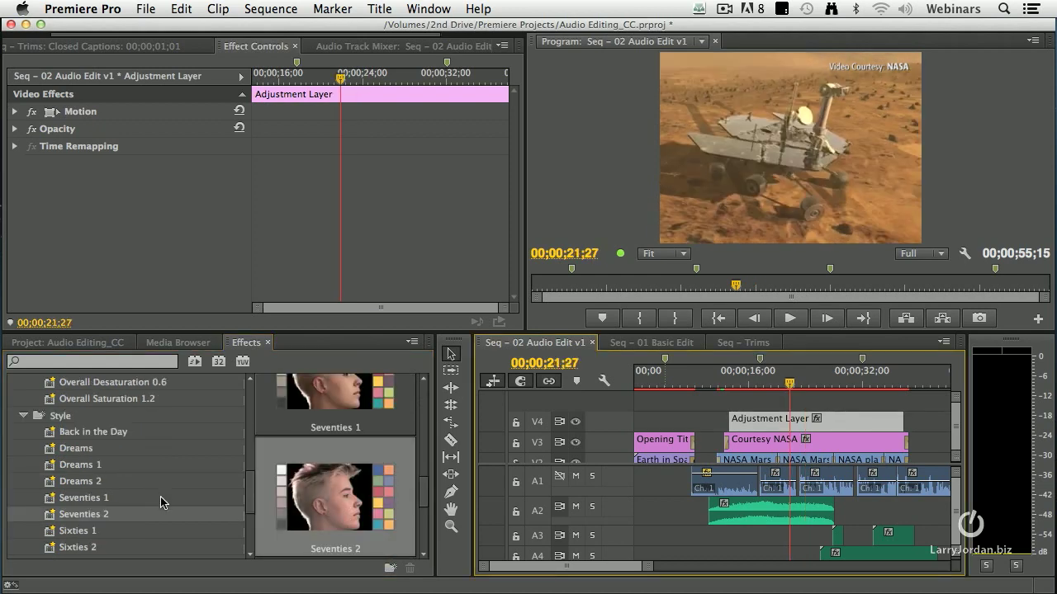
pyautogui.scroll(-4, 161, 496)
pyautogui.doubleClick(74, 514)
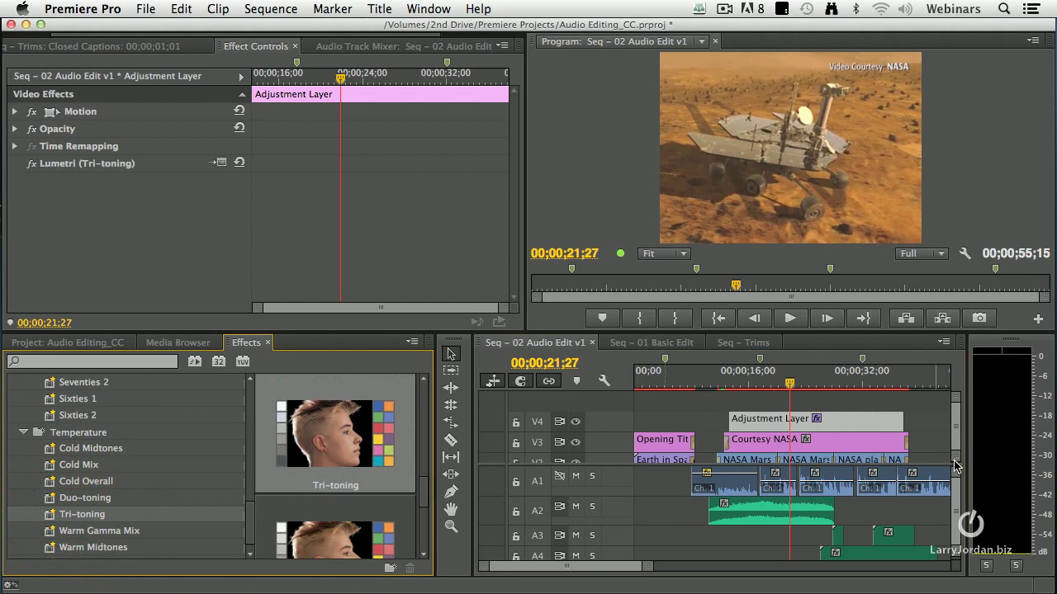
# Park the playhead at 00;00;22;18, select Lumetri (Tri-toning), and scroll to the Style looks
pyautogui.click(794, 381)
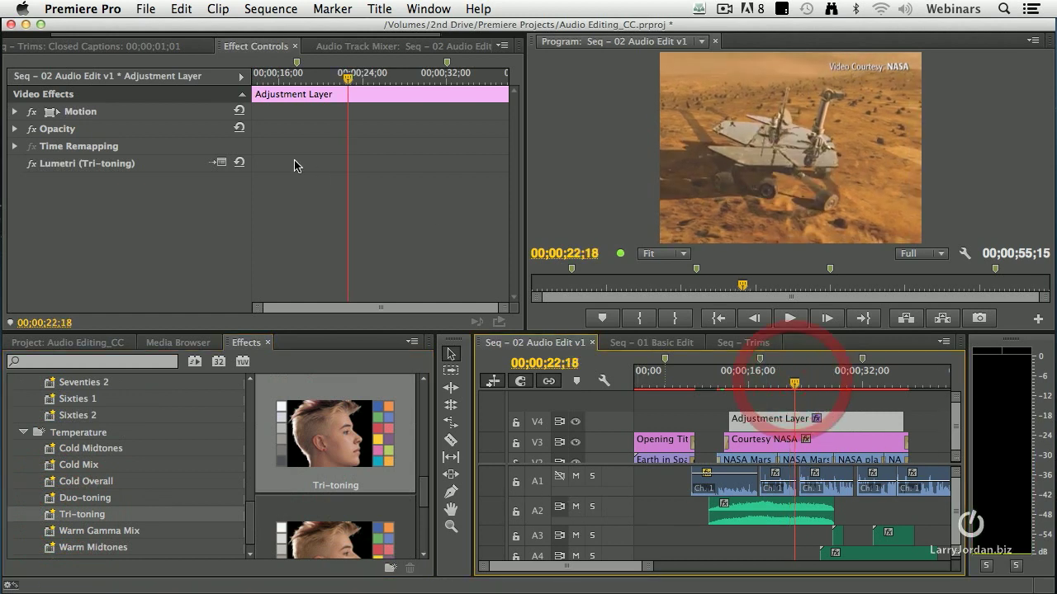
pyautogui.click(64, 167)
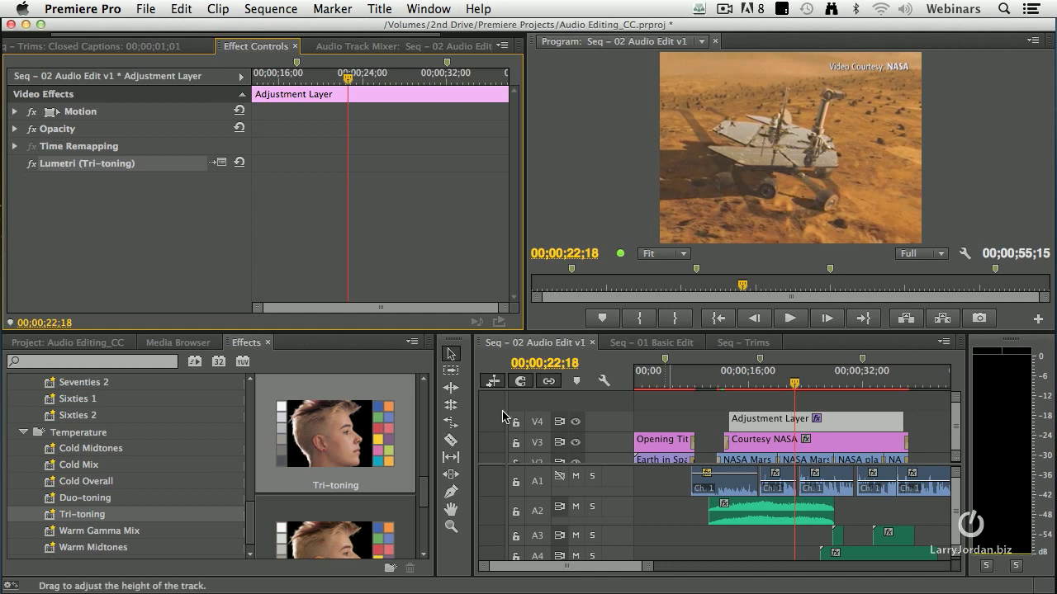
pyautogui.scroll(-1, 150, 468)
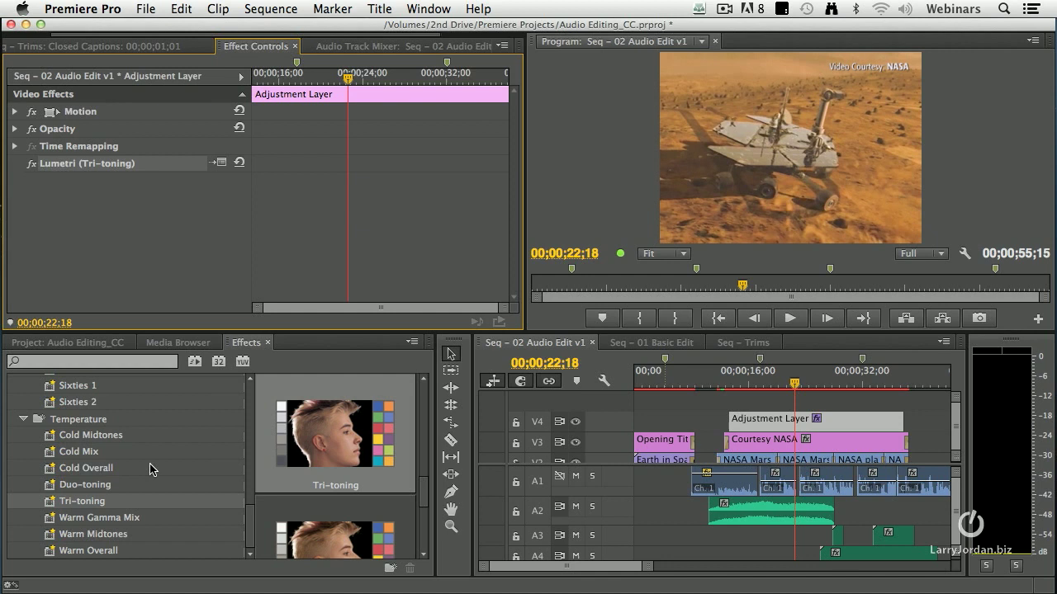
pyautogui.scroll(10, 150, 465)
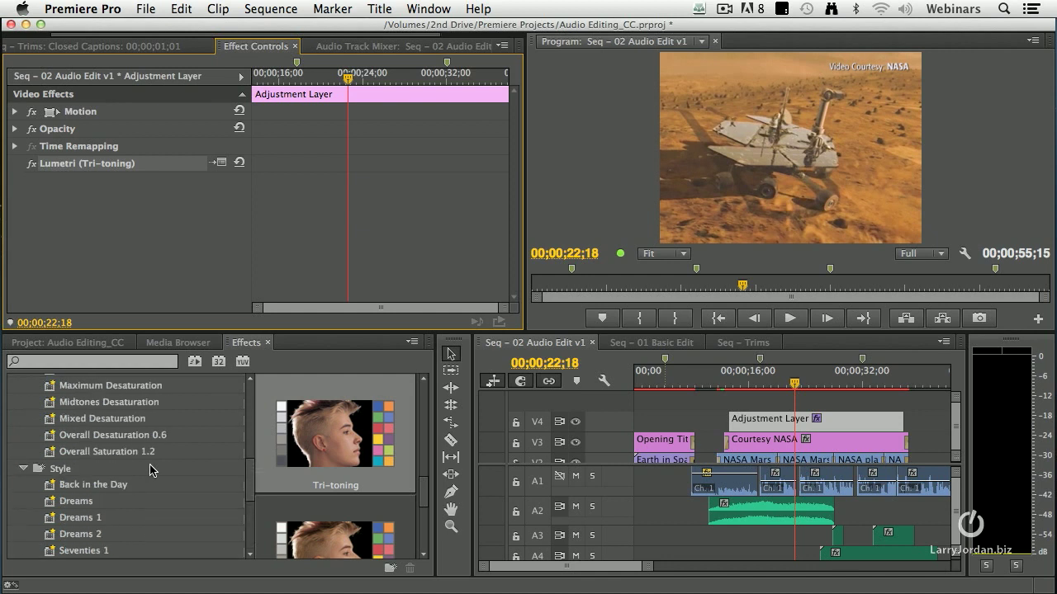
pyautogui.scroll(1, 149, 468)
# Apply the Style > Dreams look and delete the Tri-toning effect, leaving only Dreams
pyautogui.click(48, 507)
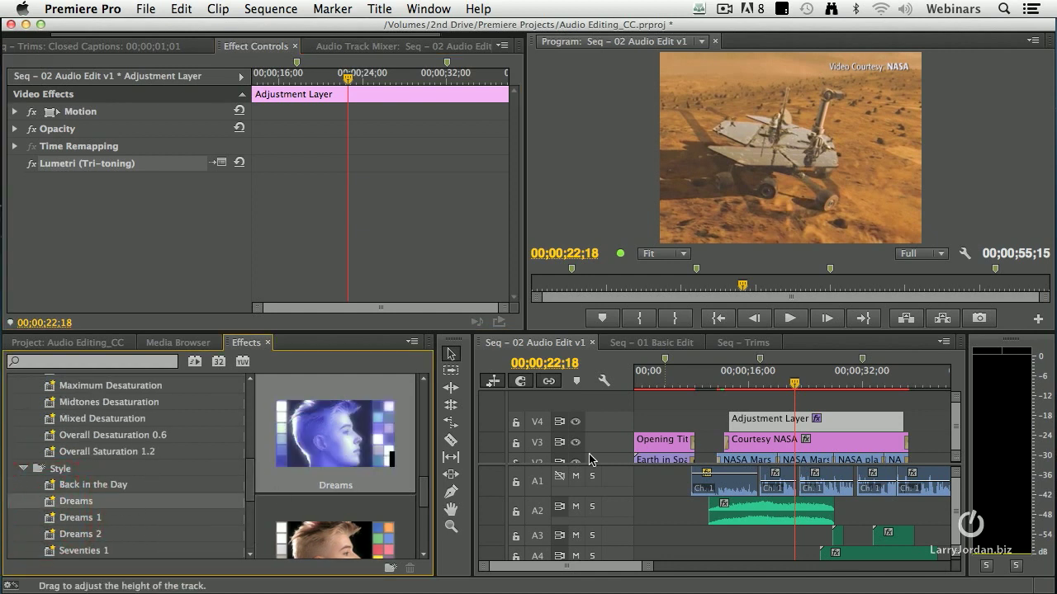
pyautogui.doubleClick(53, 504)
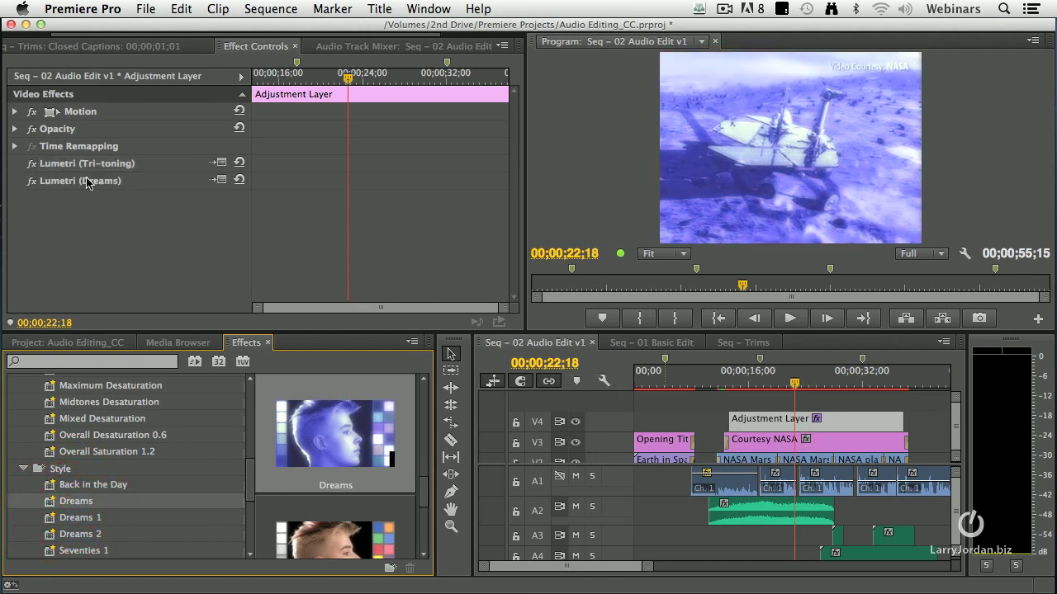
pyautogui.click(50, 165)
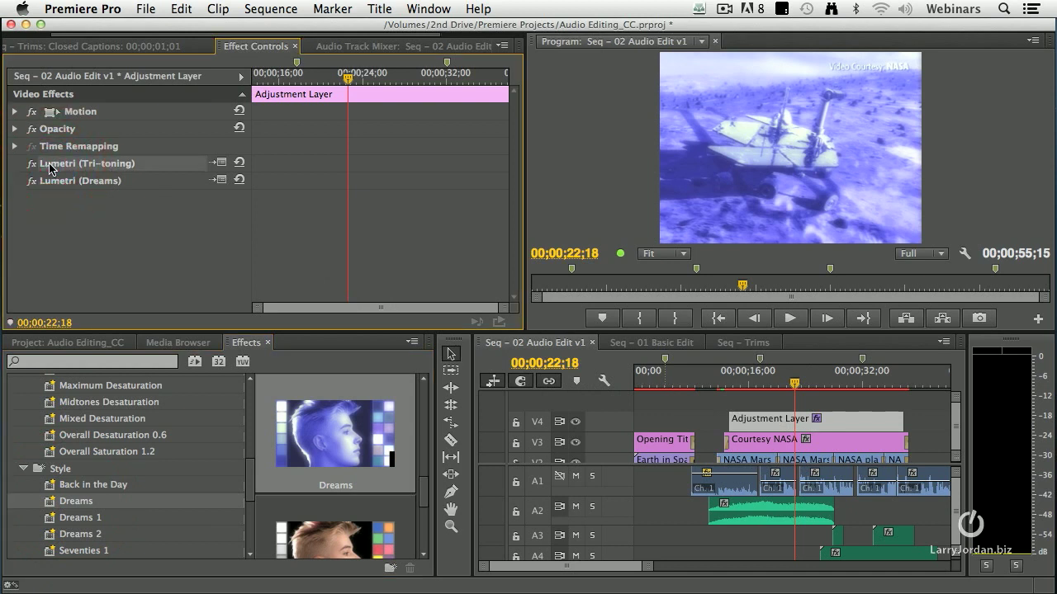
pyautogui.press('Delete')
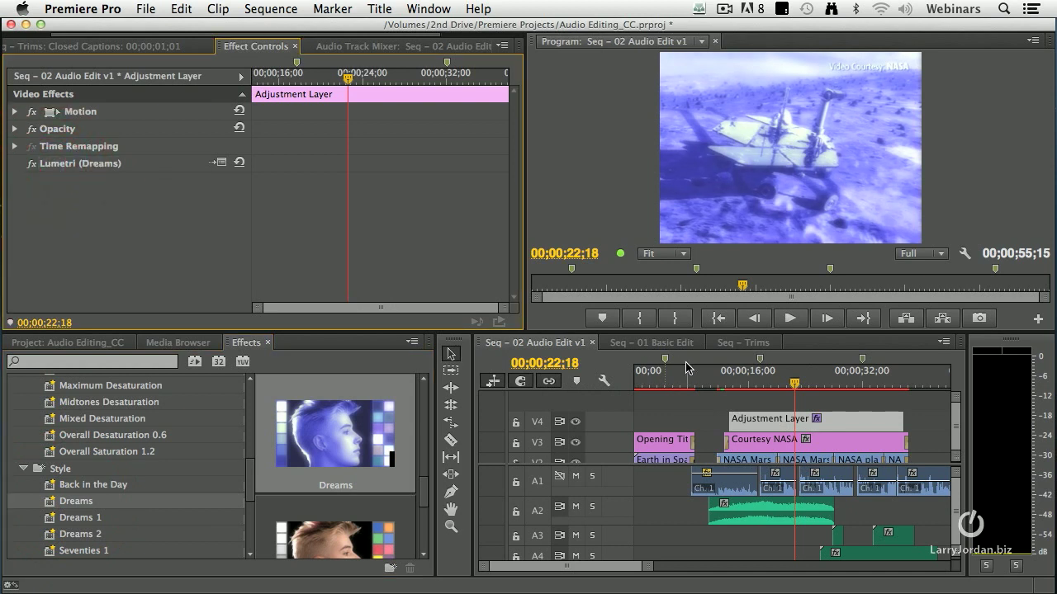
# Check the blue Dreams tint at 00;00;31;09, then at 00;00;16;28
pyautogui.click(855, 383)
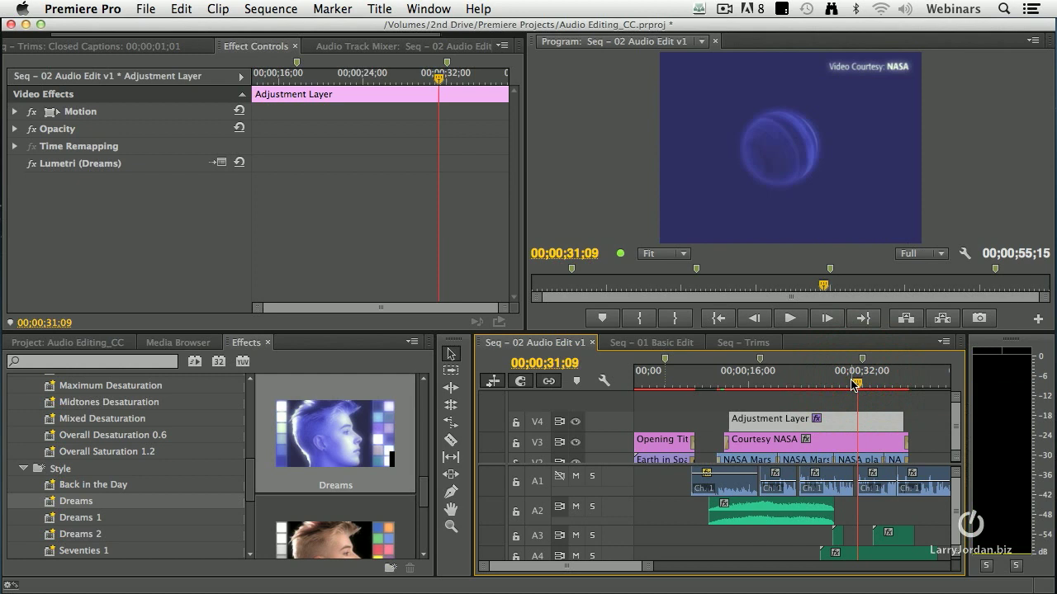
pyautogui.click(754, 383)
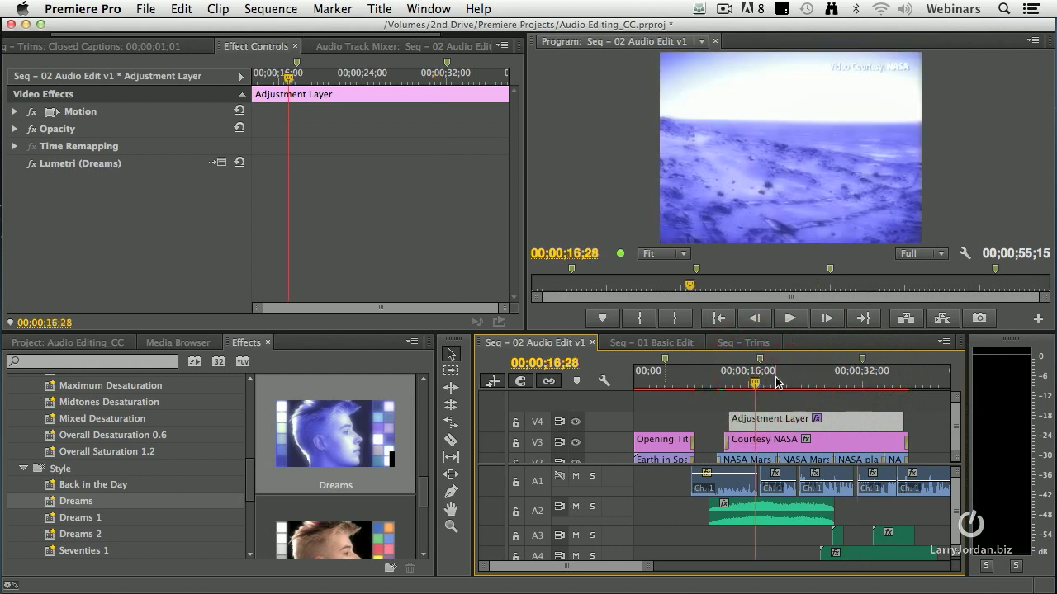